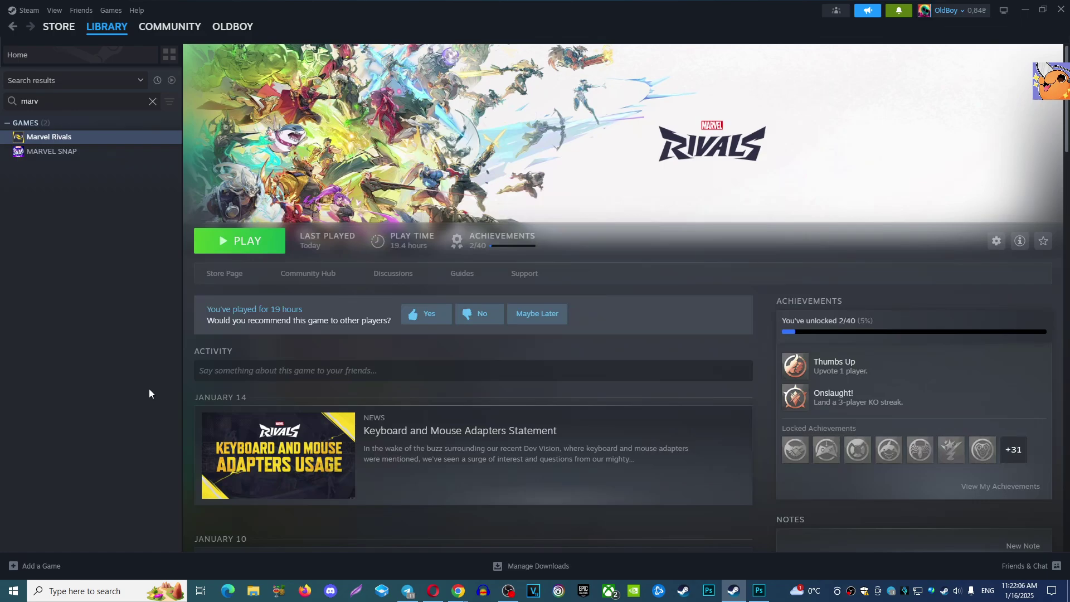
# - Open Windows search to look for Device Manager
pyautogui.click(82, 590)
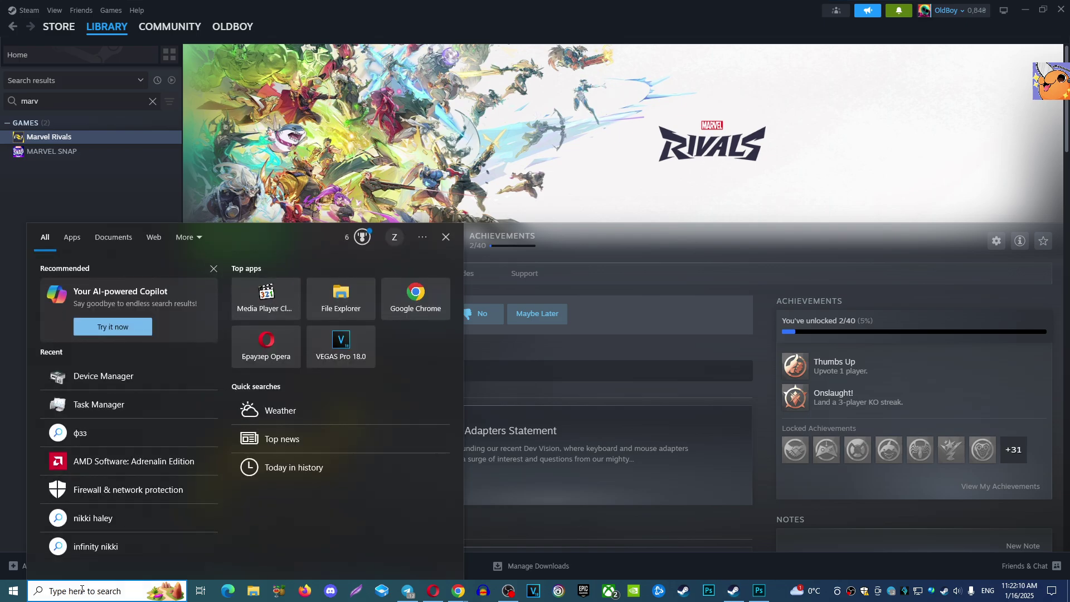
pyautogui.write('device')
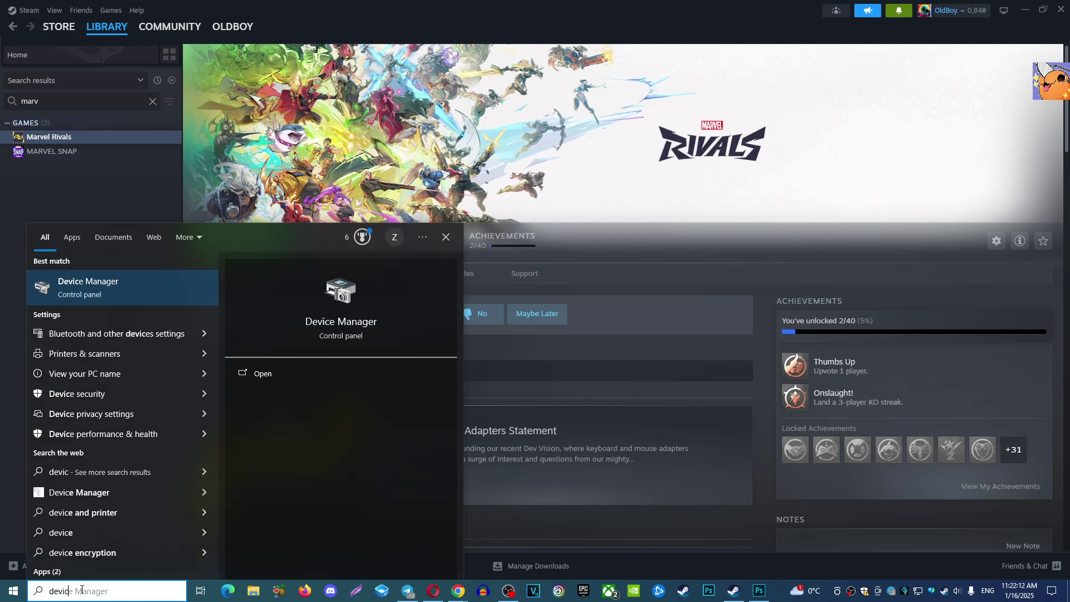
# - Launch Device Manager, expand Display adapters and select the AMD Radeon RX 6600
pyautogui.click(104, 283)
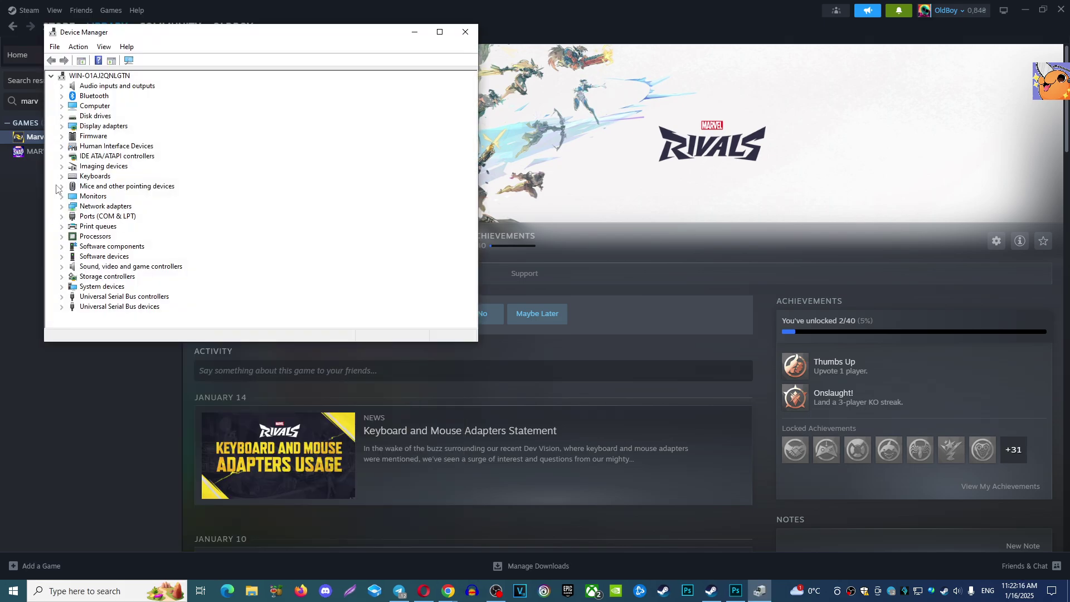
pyautogui.click(61, 126)
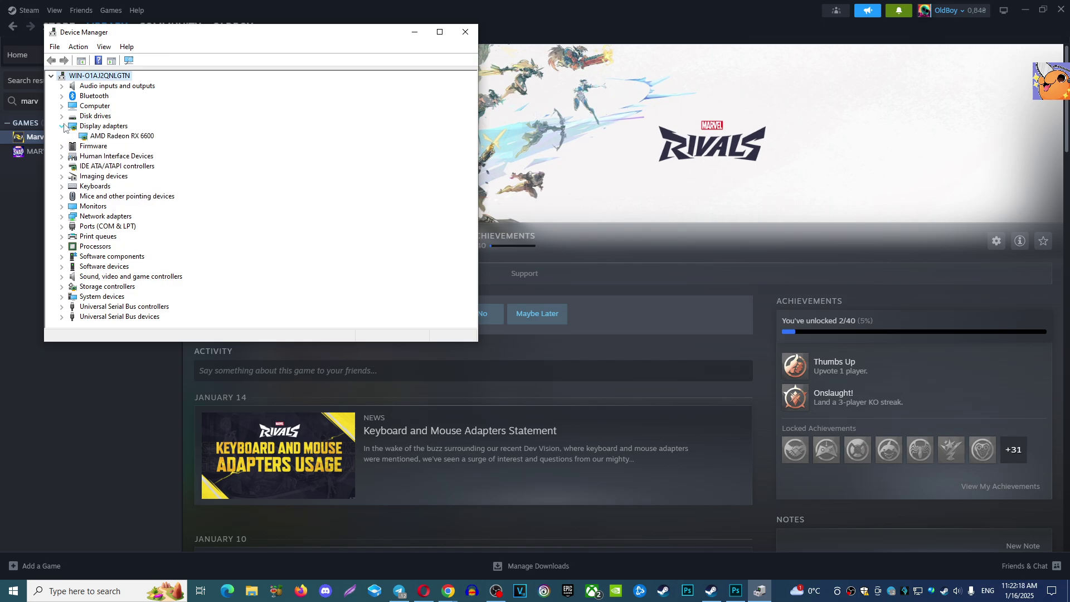
pyautogui.click(119, 140)
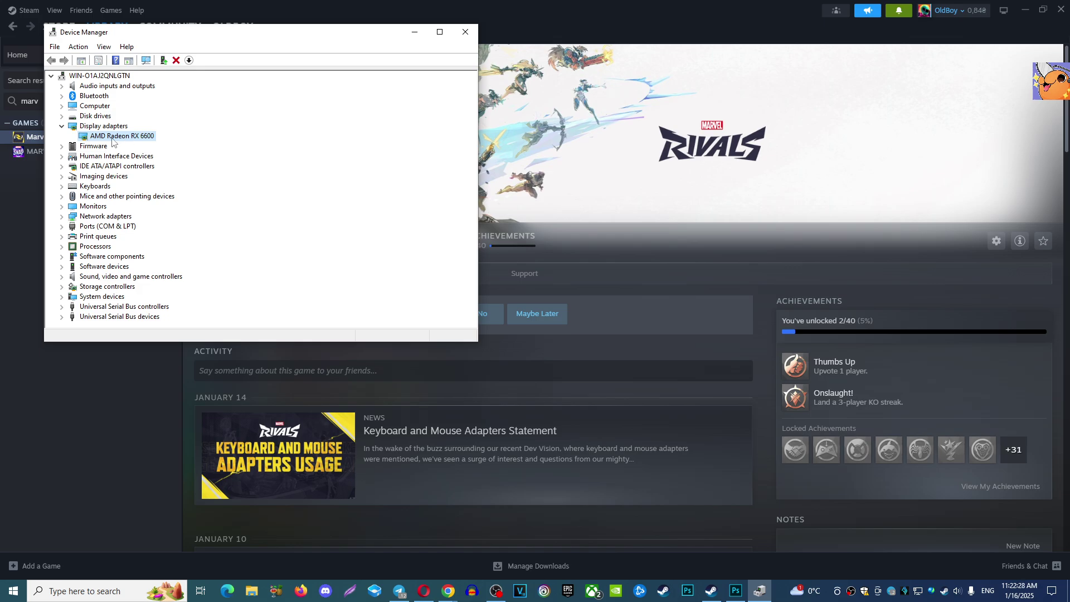
# - Show the RX 6600's driver version 32.0.12019.1028 (10/11/2024), then switch to Chrome
pyautogui.rightClick(109, 139)
pyautogui.click(148, 203)
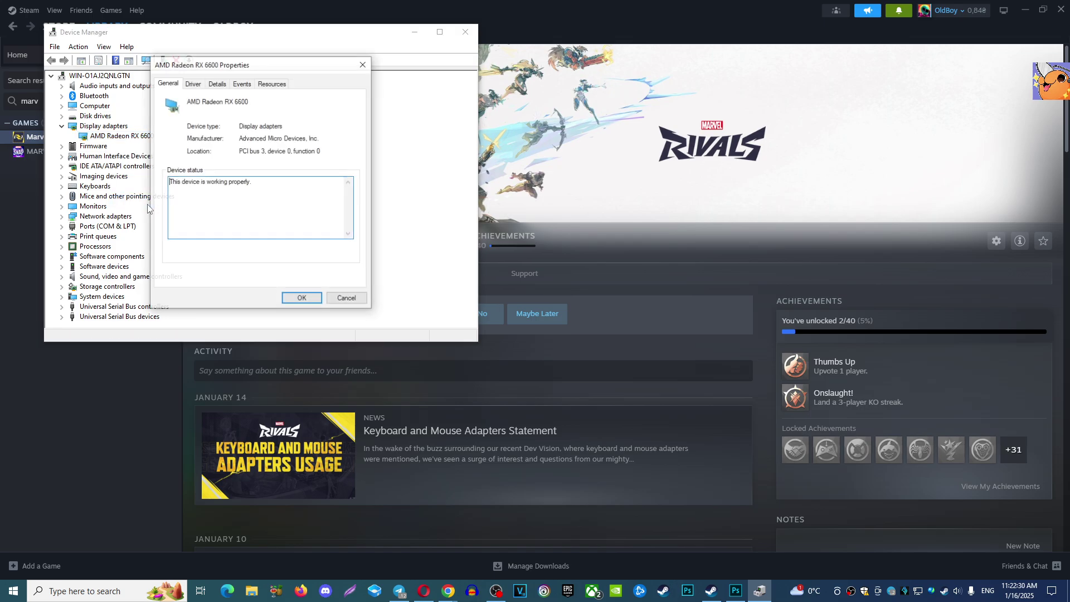
pyautogui.click(194, 84)
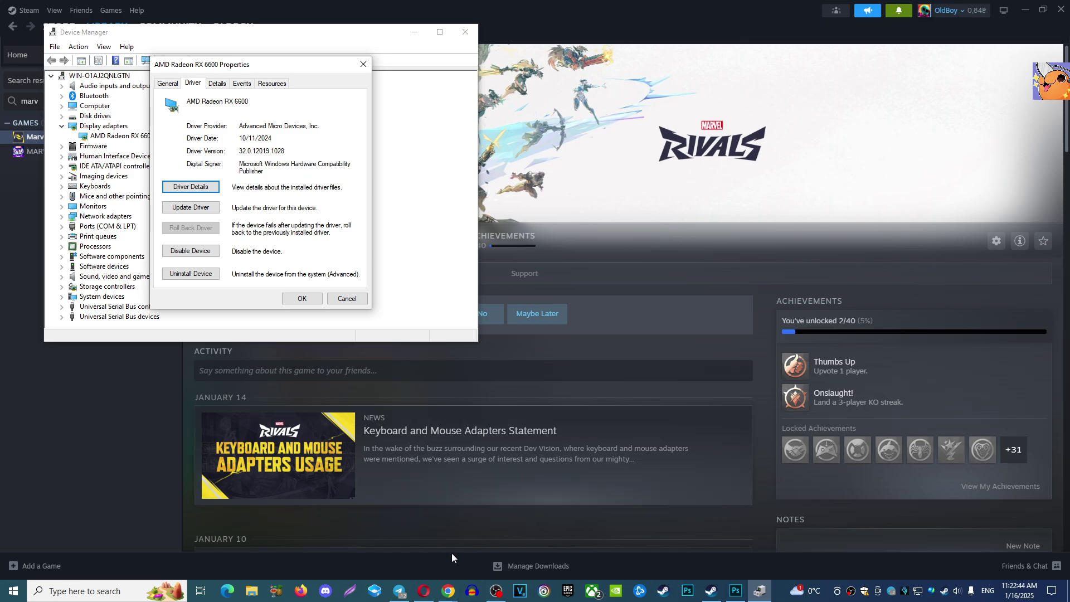
pyautogui.hotkey('alt', 'Tab')
# - Rerun the recent Google search 'amd rx 6600 drivers' from Chrome's address bar
pyautogui.click(618, 237)
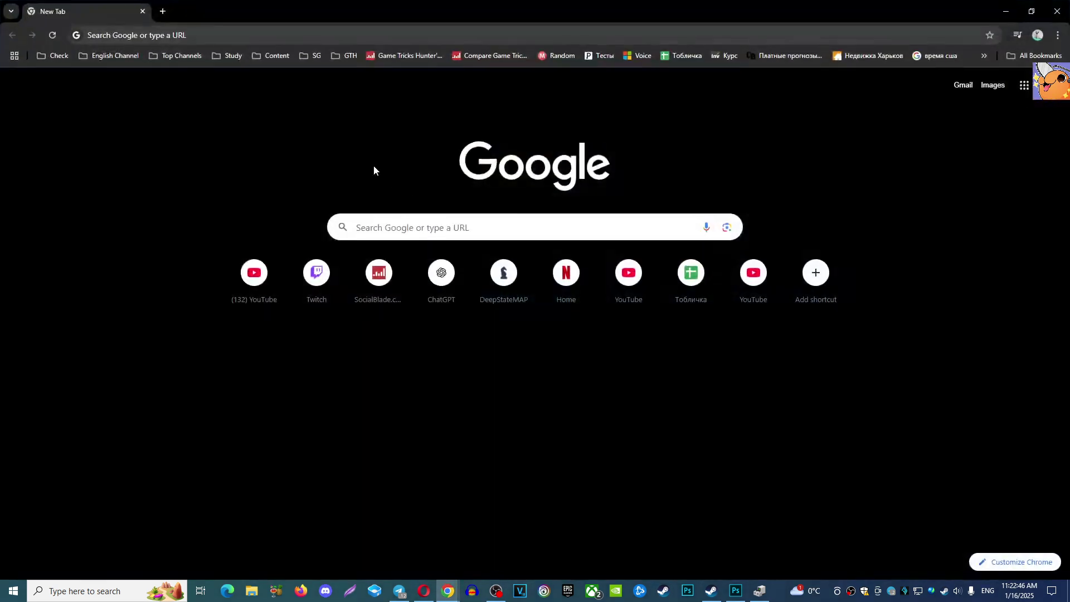
pyautogui.click(320, 34)
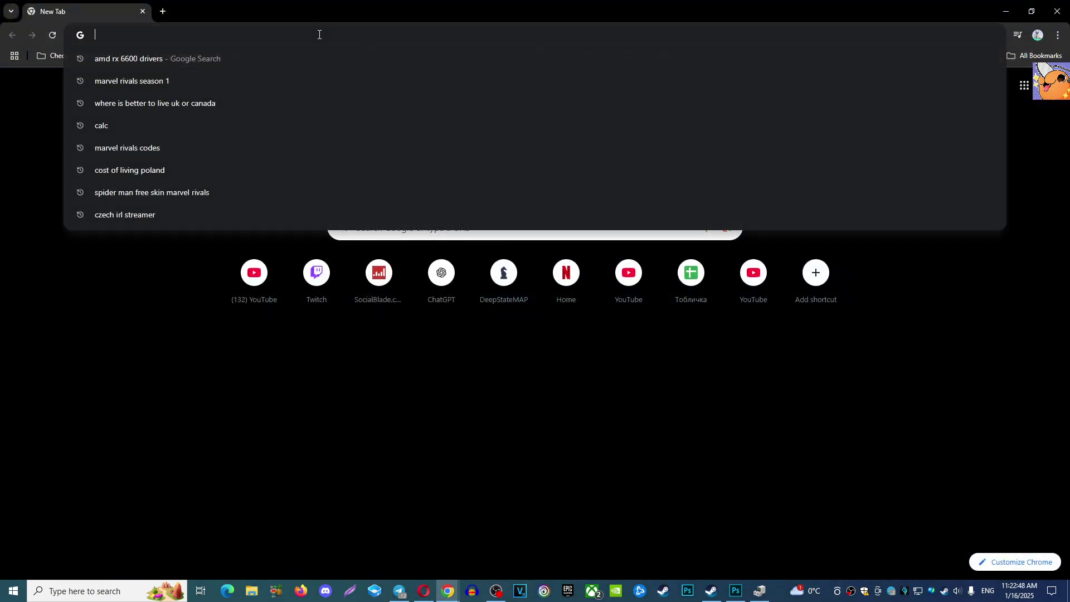
pyautogui.click(249, 61)
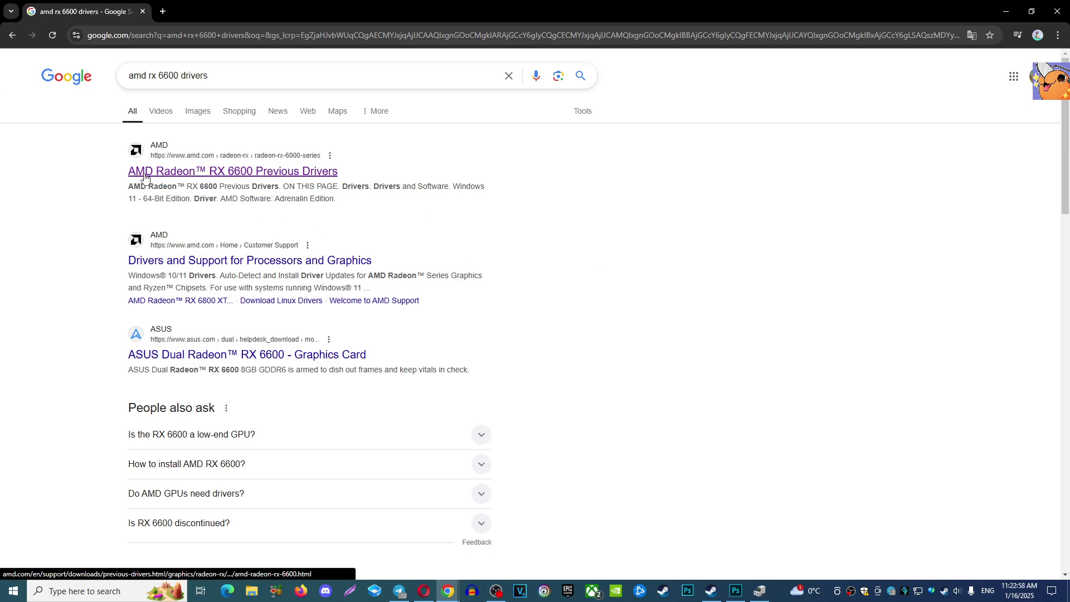
# - Open AMD's RX 6600 previous drivers page, list the Windows 11 64-bit drivers, then return to Device Manager
pyautogui.click(239, 174)
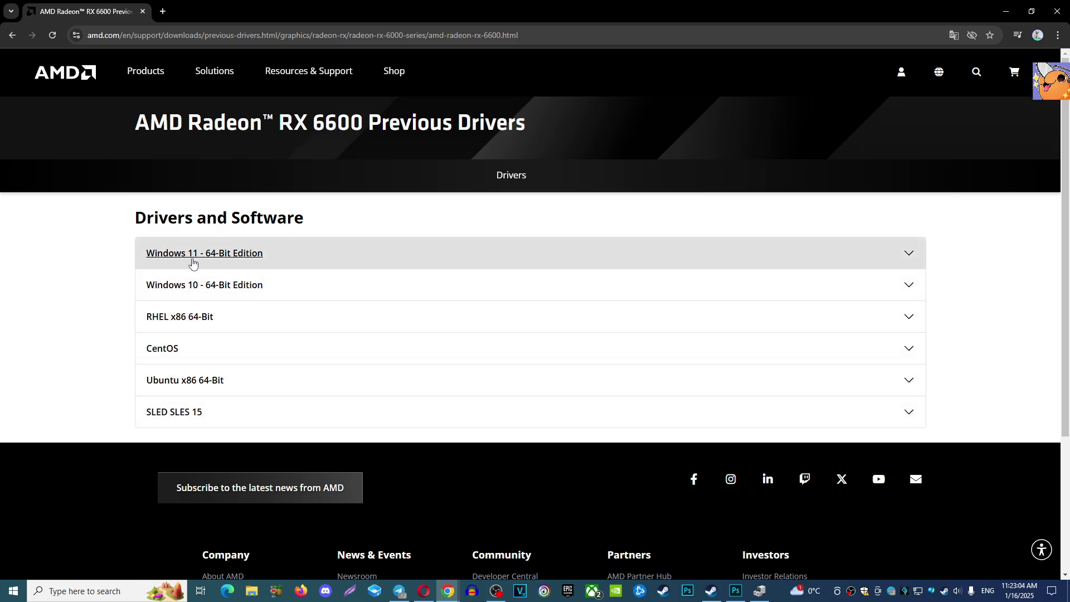
pyautogui.click(342, 256)
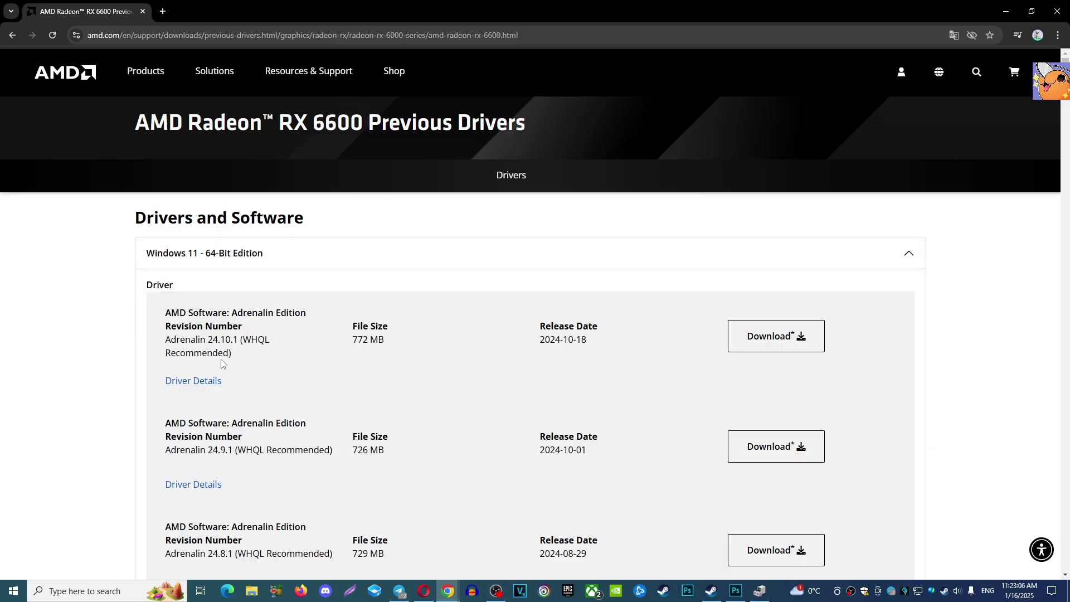
pyautogui.scroll(-2, 148, 329)
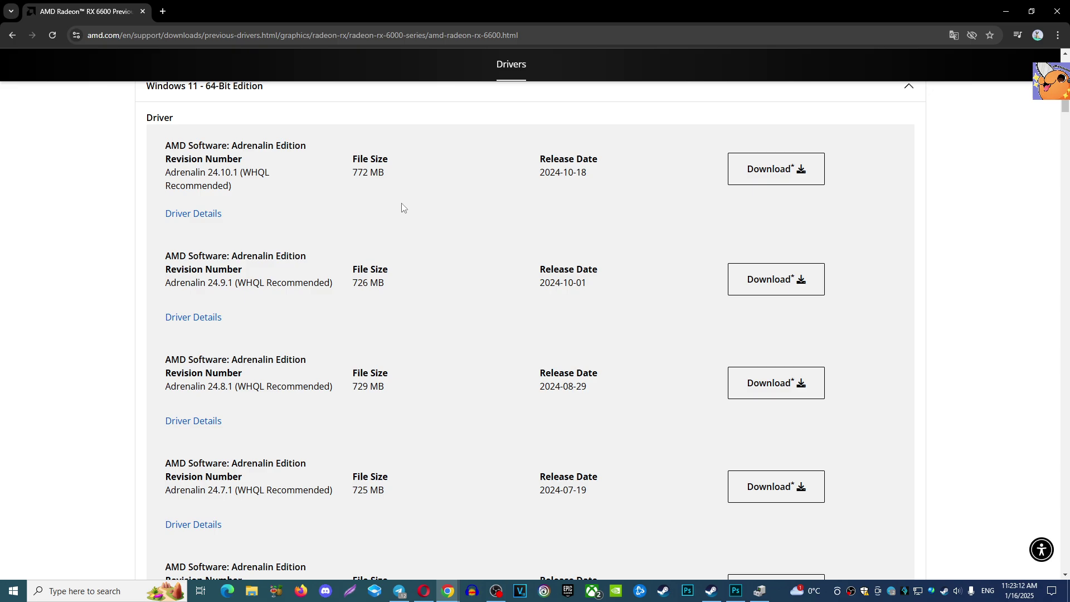
pyautogui.moveTo(206, 172); pyautogui.dragTo(236, 171)
pyautogui.scroll(-2, 320, 255)
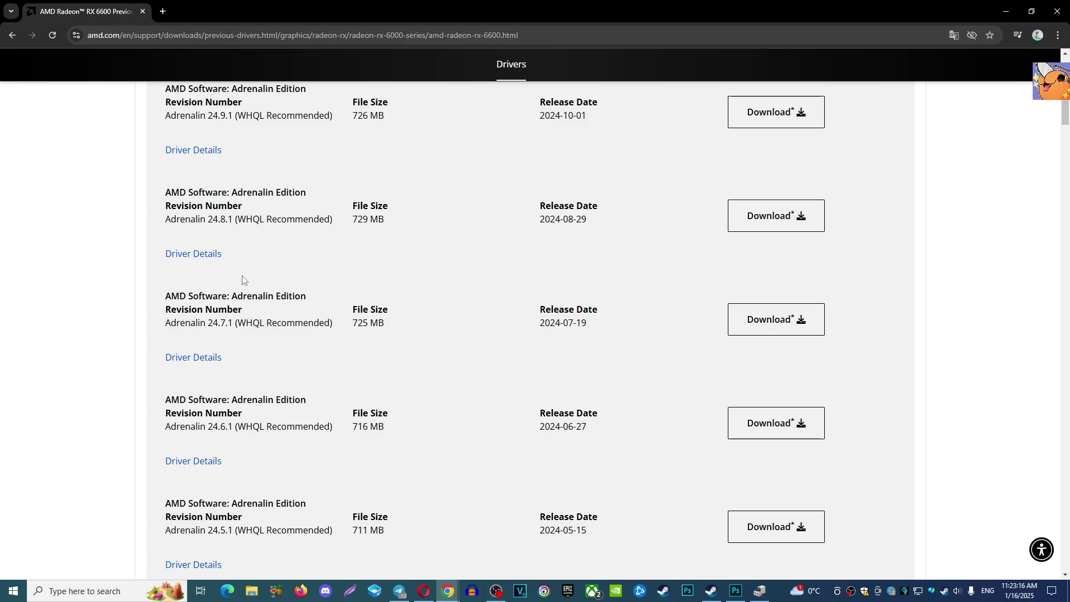
pyautogui.scroll(-2, 251, 289)
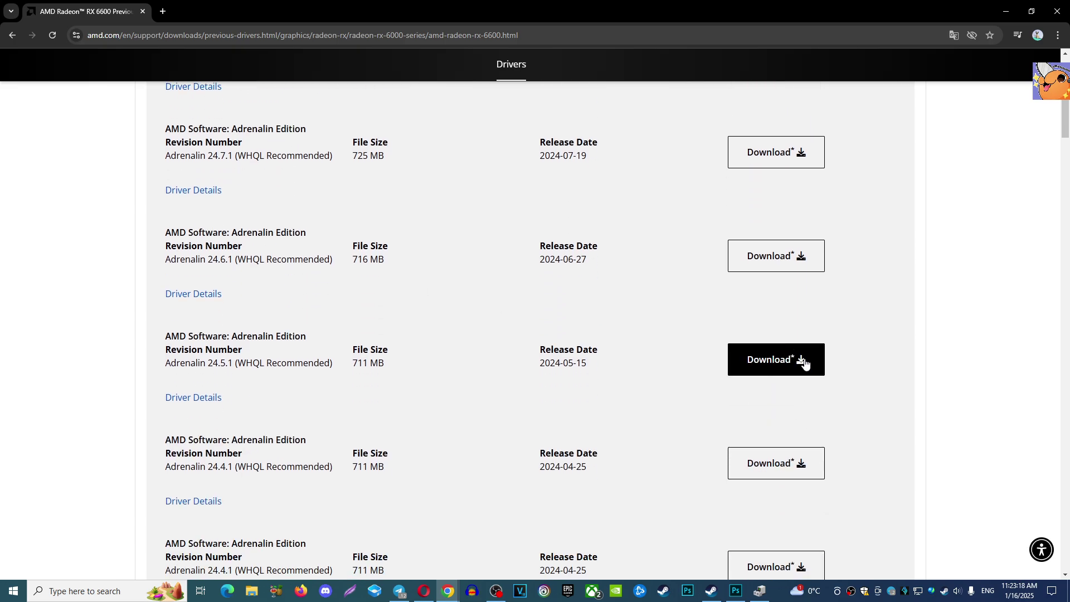
pyautogui.click(759, 591)
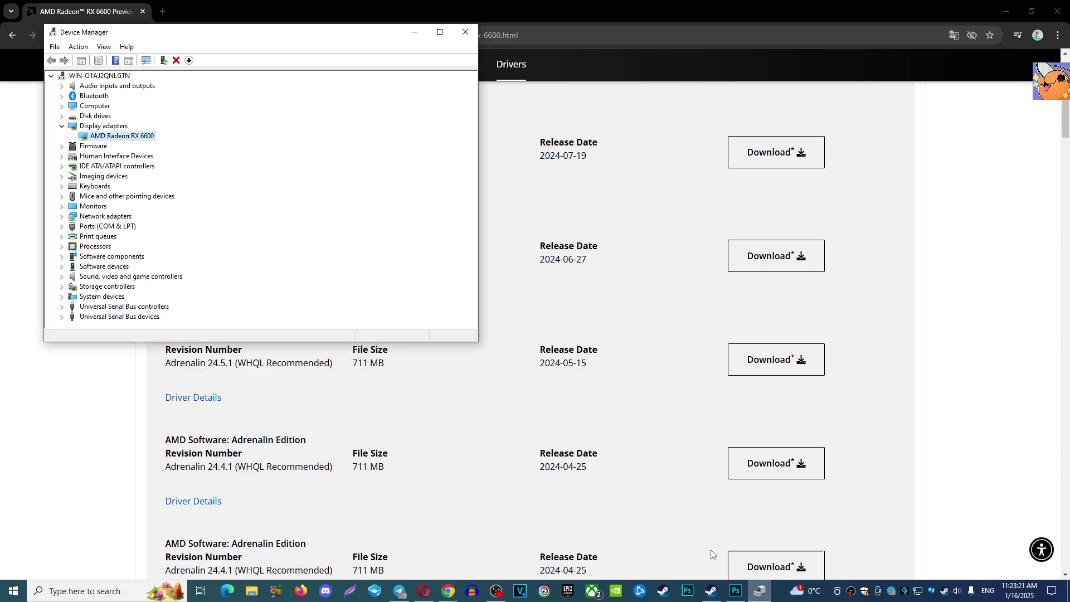
# - Recheck the RX 6600 driver properties, then bring back the AMD drivers page for 2023 releases
pyautogui.rightClick(118, 136)
pyautogui.click(173, 201)
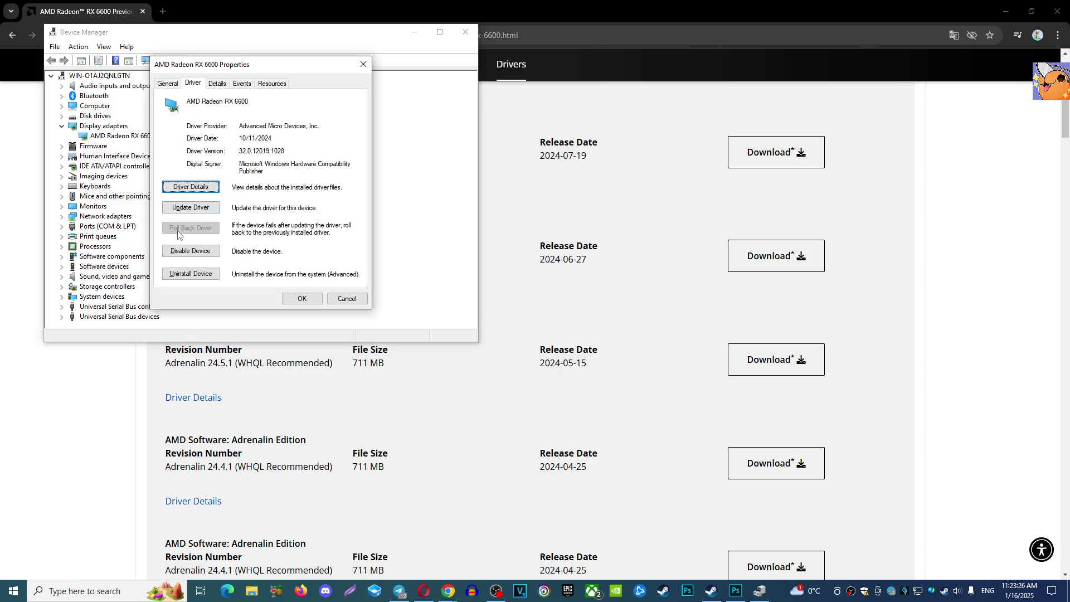
pyautogui.click(590, 236)
pyautogui.scroll(3, 585, 238)
pyautogui.scroll(2, 586, 238)
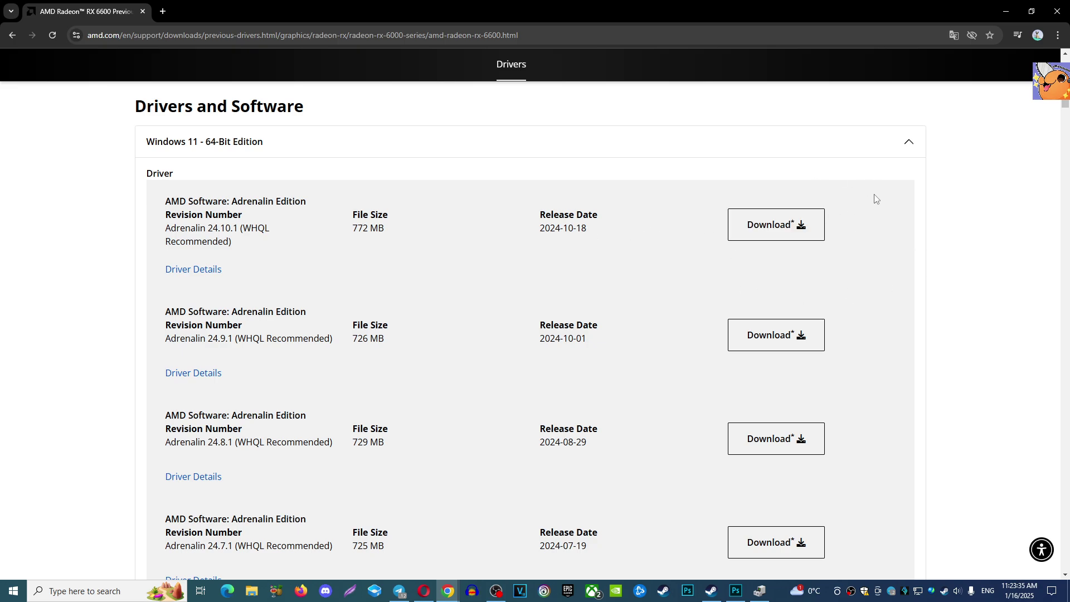
pyautogui.scroll(-3, 868, 202)
pyautogui.scroll(-3, 867, 201)
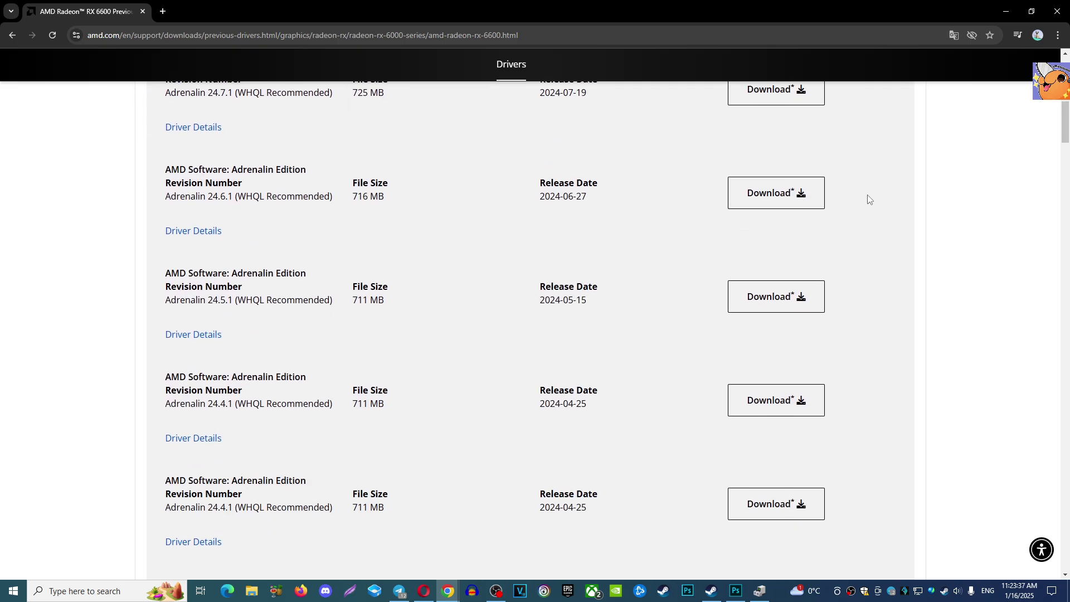
pyautogui.scroll(-3, 867, 201)
pyautogui.scroll(-3, 868, 201)
pyautogui.scroll(-5, 869, 201)
pyautogui.scroll(-3, 868, 201)
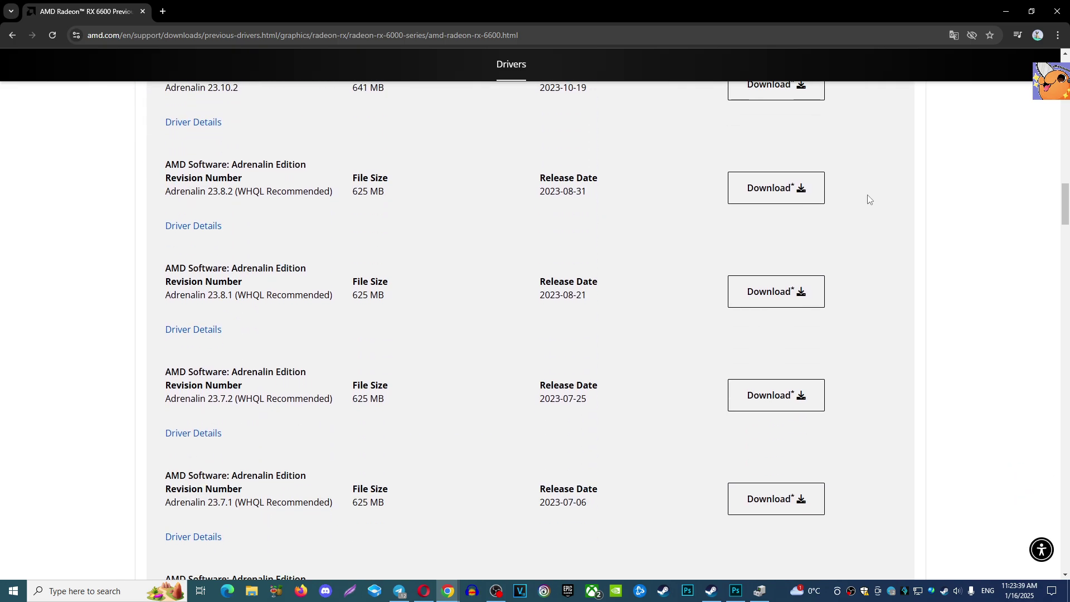